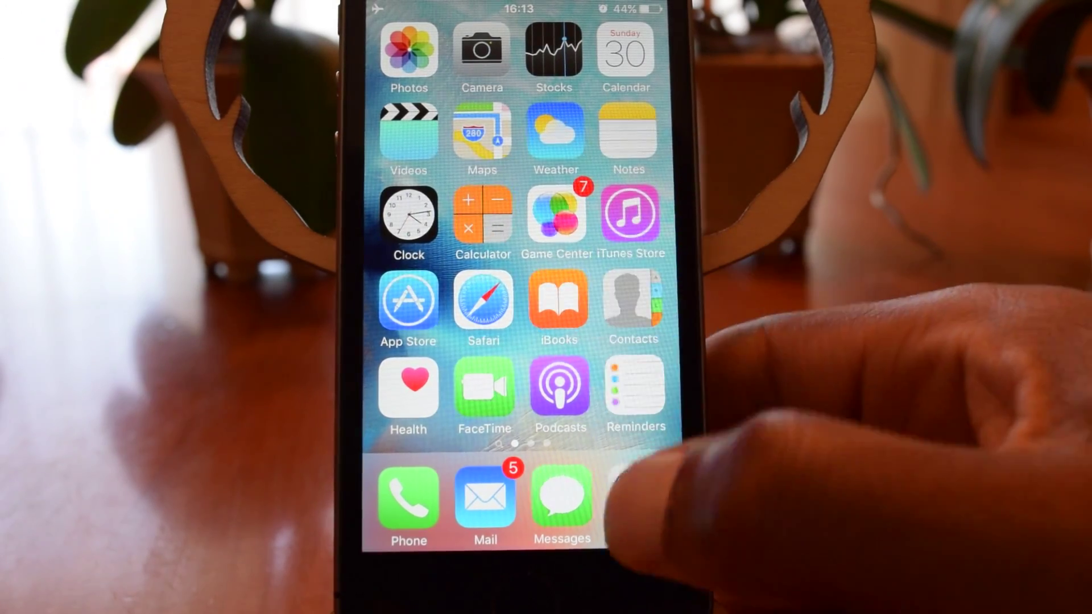
Step: Turn on AssistiveTouch under Settings > General > Accessibility
left_click(638, 504)
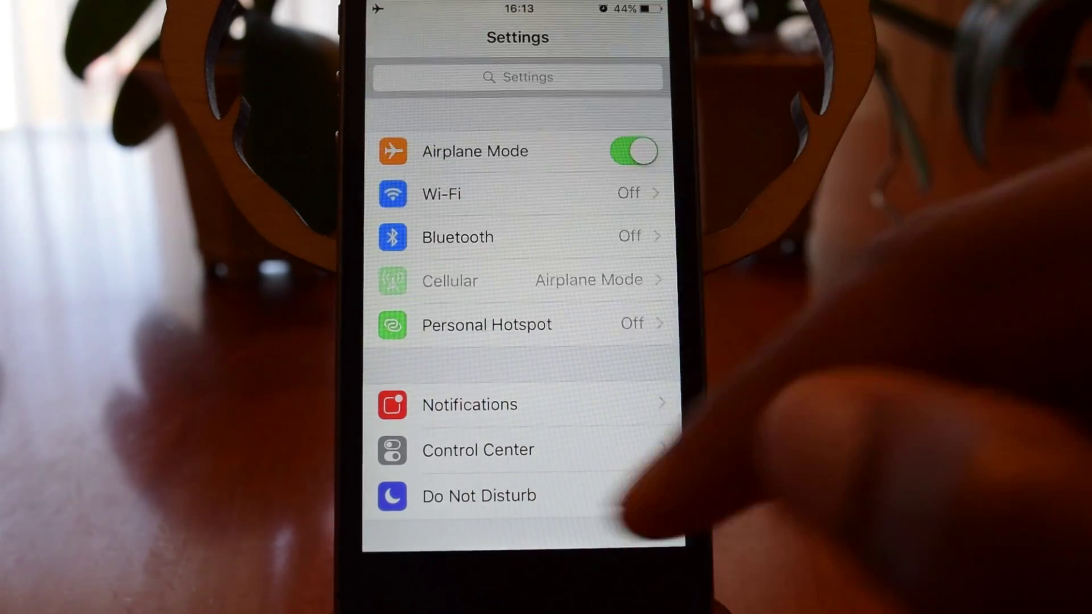
scroll(548, 488, "down", 3)
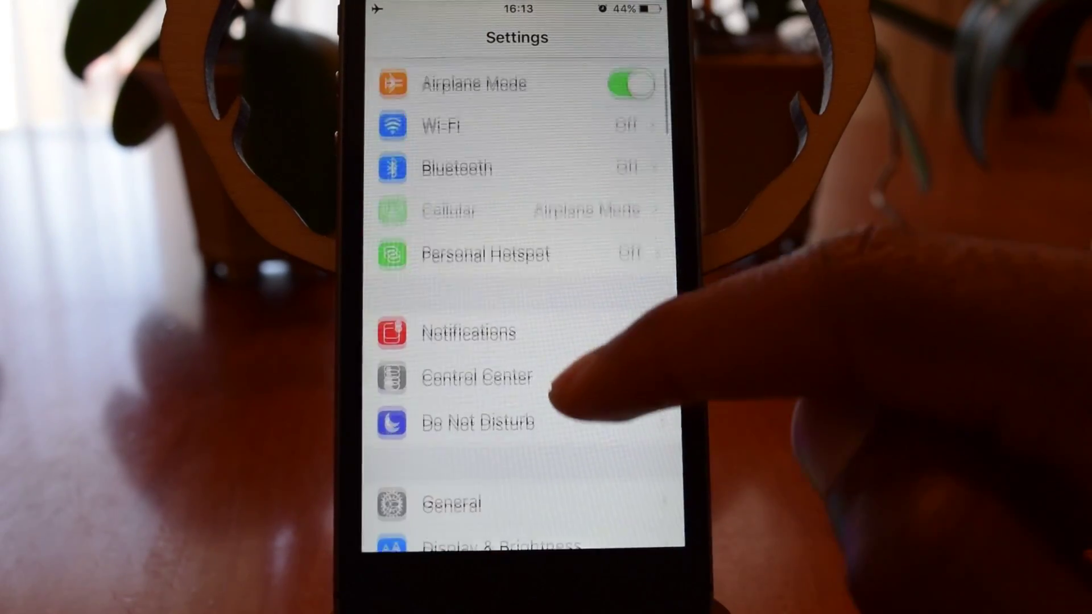
left_click(504, 321)
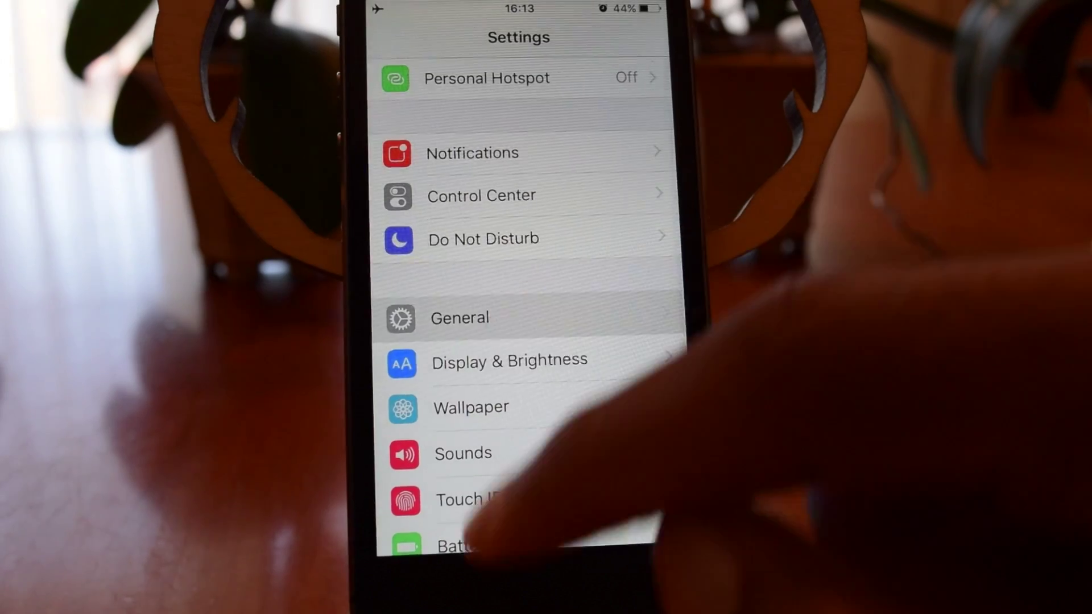
scroll(525, 513, "down", 2)
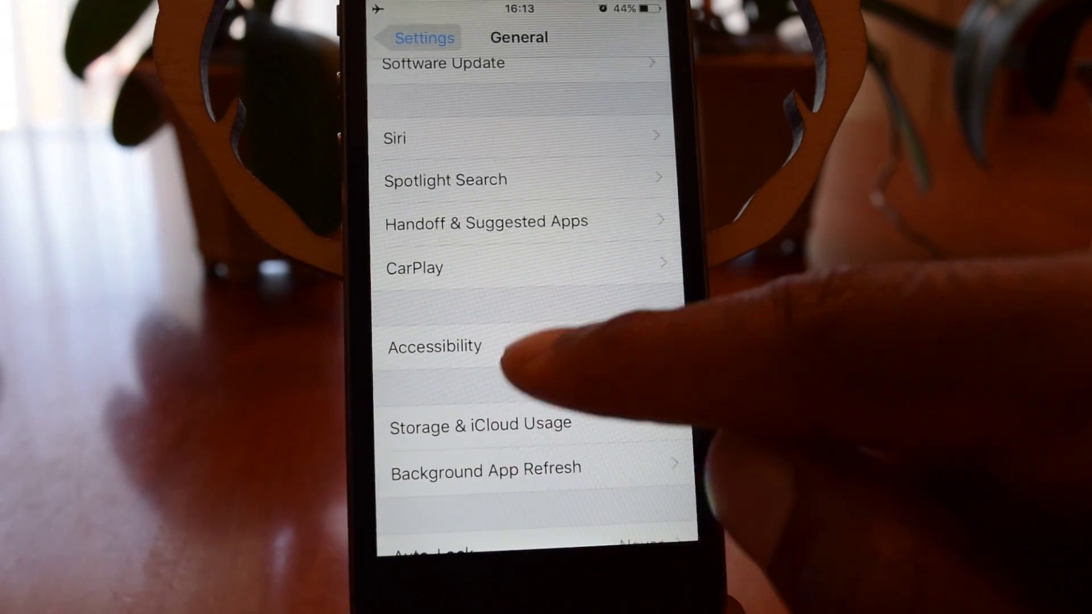
left_click(479, 348)
scroll(525, 473, "down", 10)
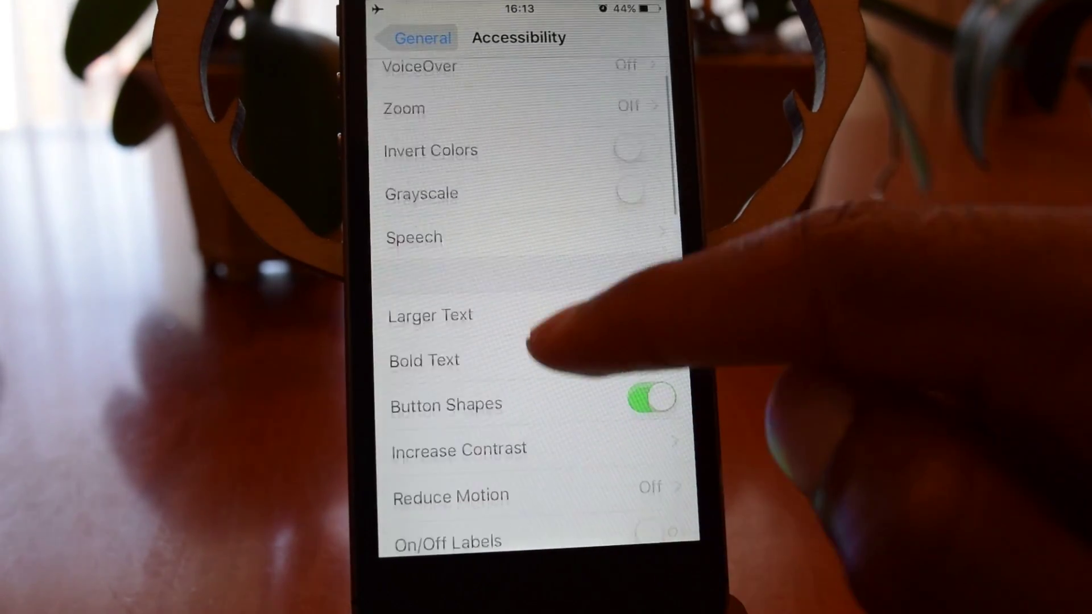
scroll(508, 367, "down", 1)
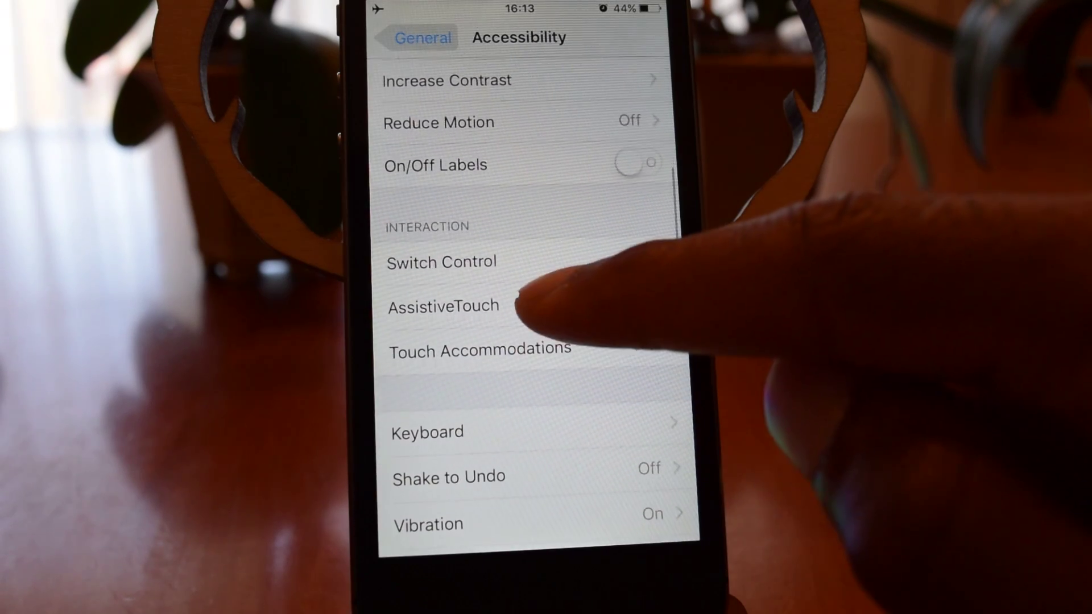
left_click(444, 303)
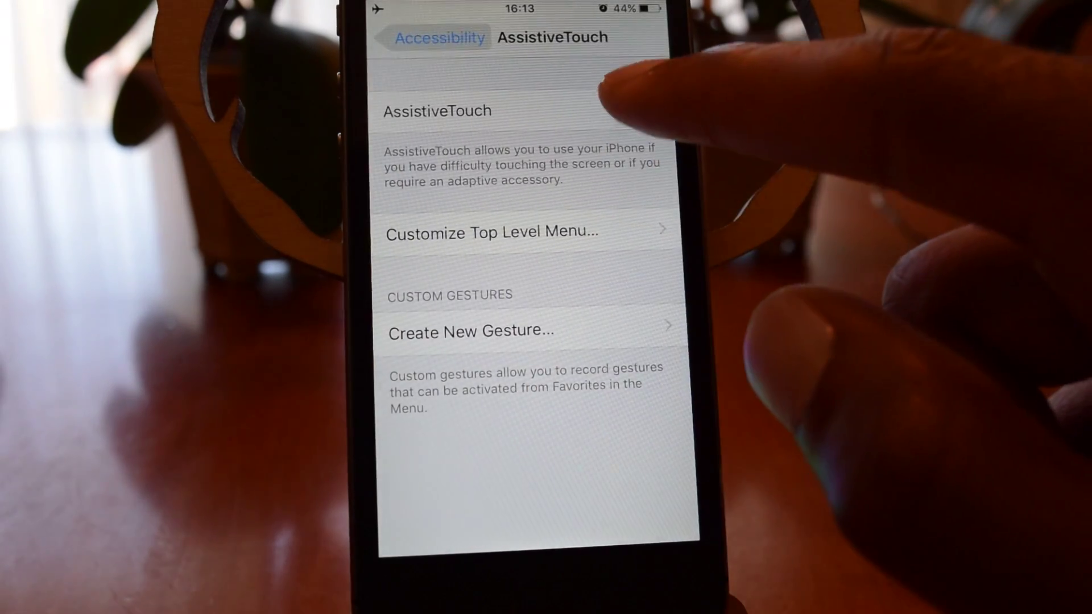
left_click(636, 110)
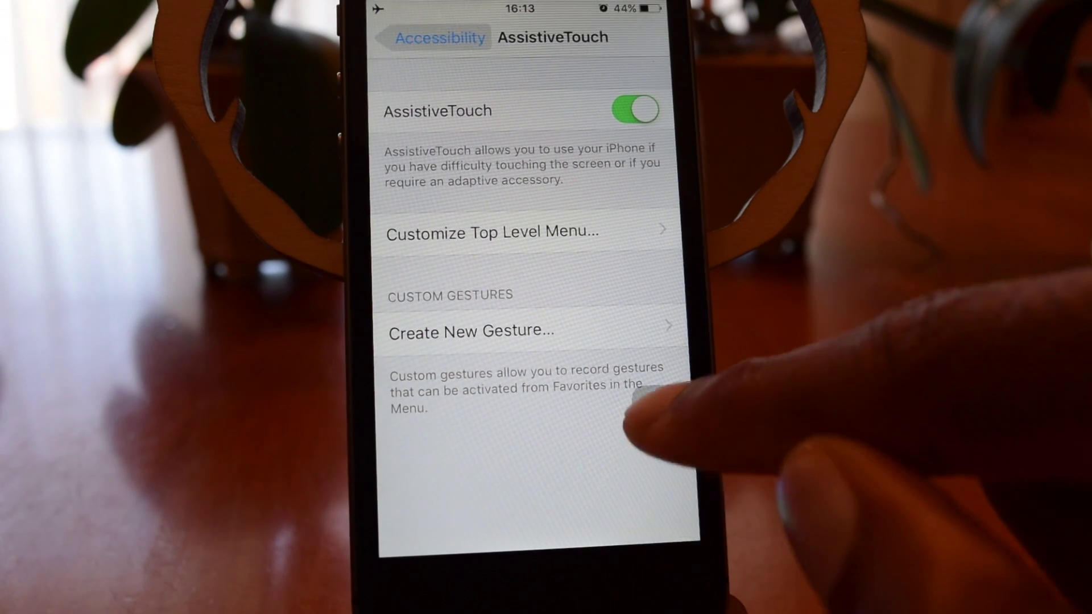
Step: Preview the AssistiveTouch menu, then go to the Customize Top Level Menu screen
left_click(658, 415)
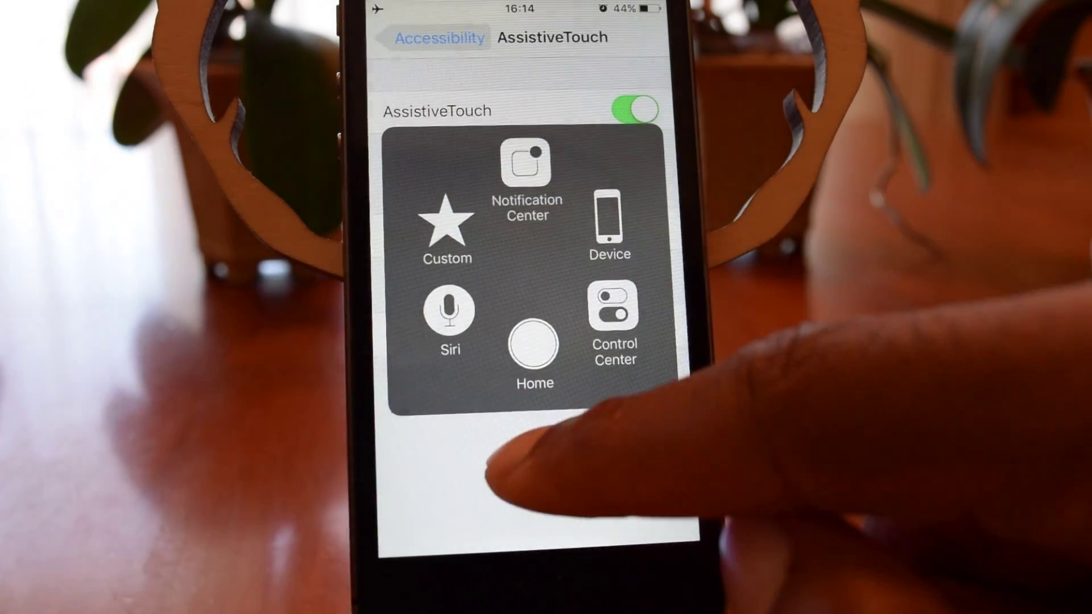
left_click(499, 457)
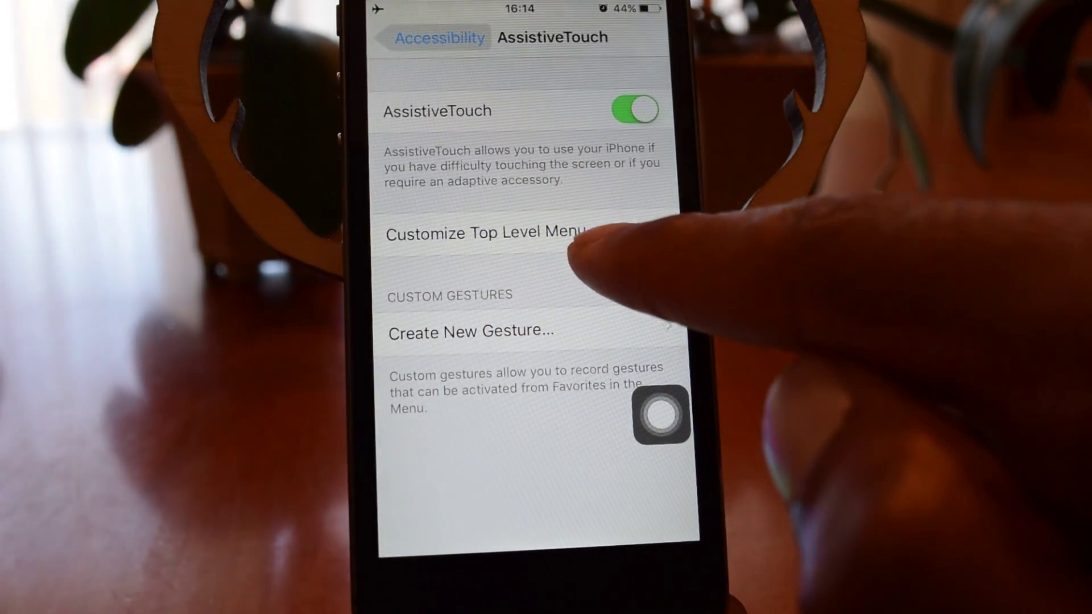
left_click(523, 234)
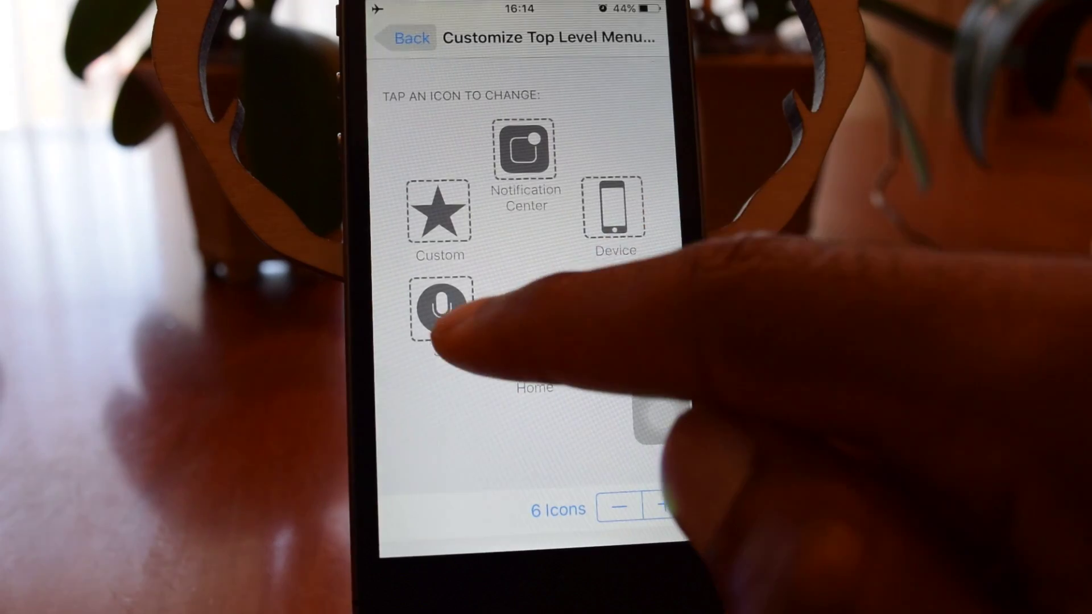
Step: Replace the Siri icon with Rotate Screen in the top level menu
left_click(442, 309)
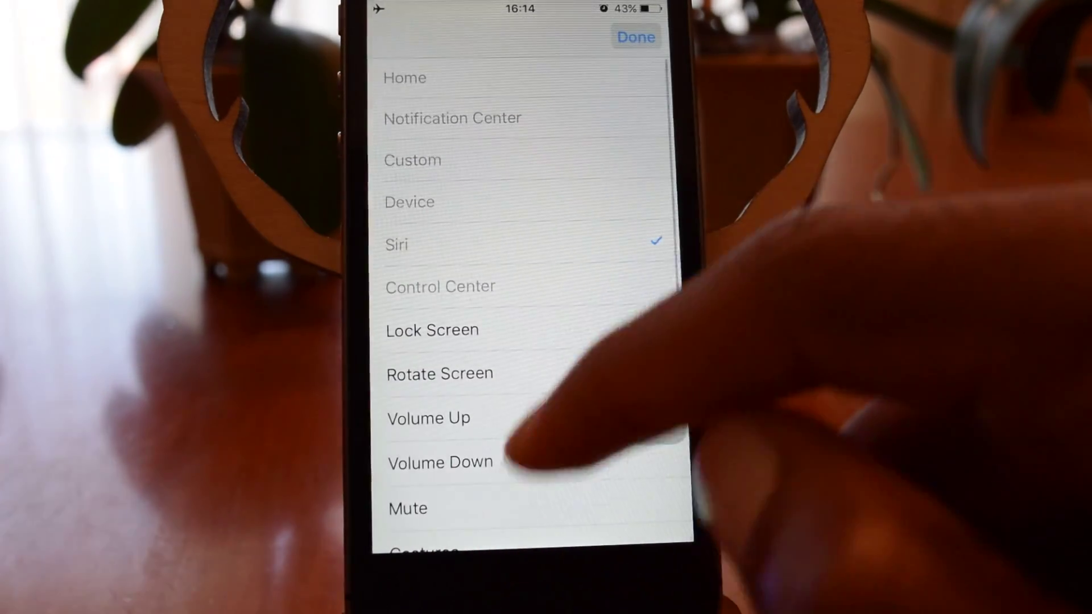
scroll(504, 427, "down", 2)
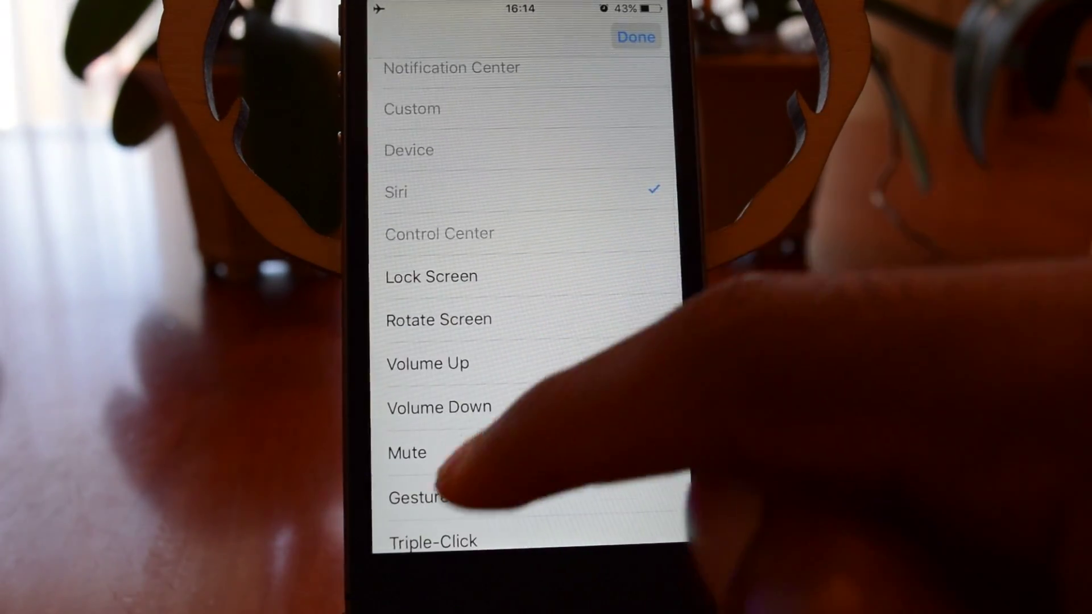
left_click(499, 318)
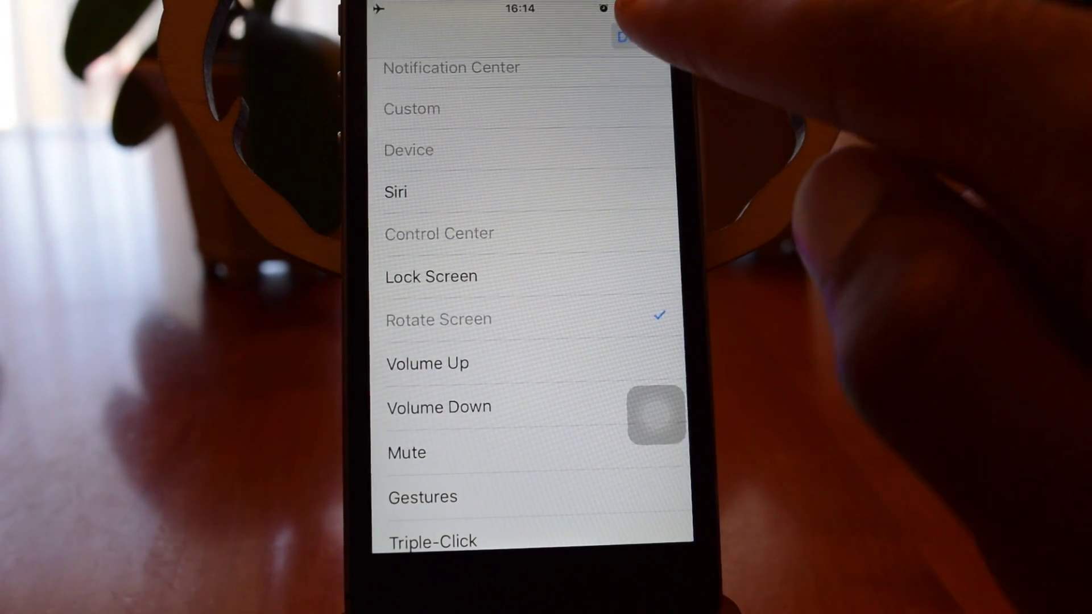
left_click(627, 37)
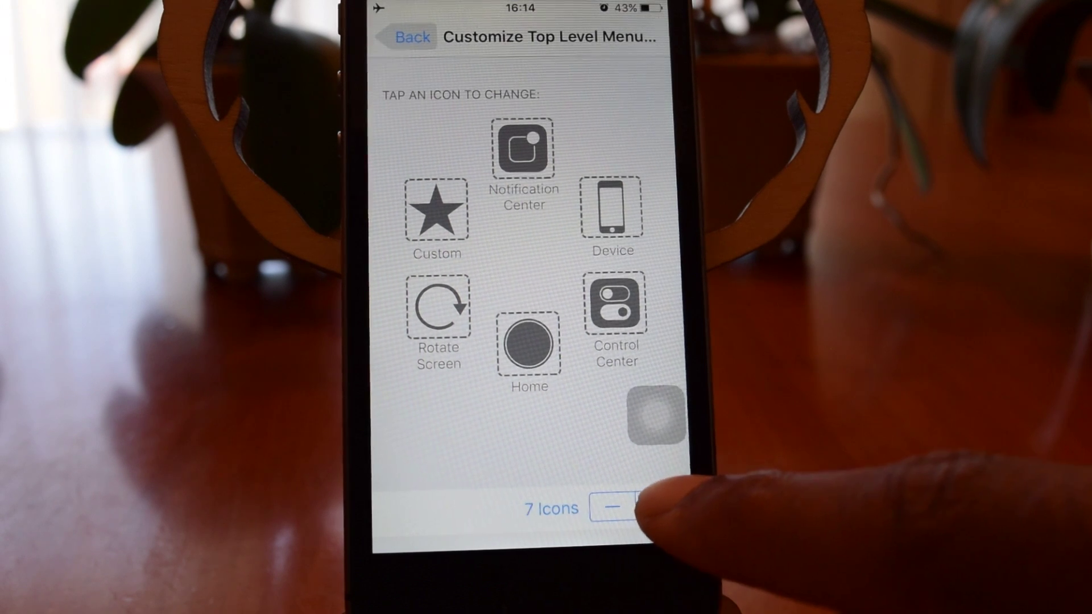
Step: Add an eighth icon slot and assign Siri to an empty slot
left_click(657, 505)
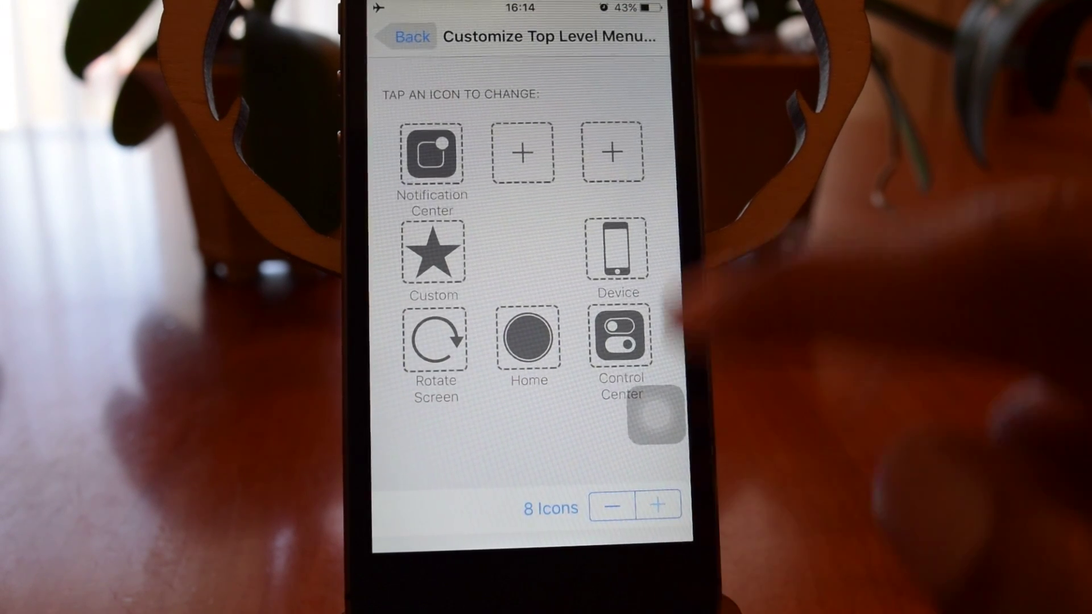
left_click(612, 154)
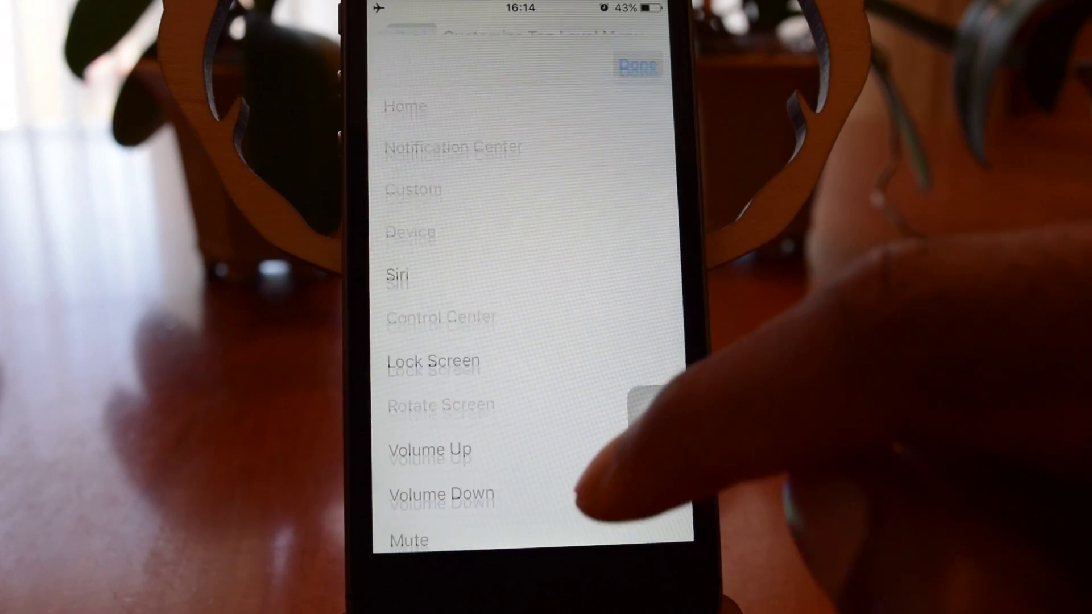
scroll(512, 368, "down", 3)
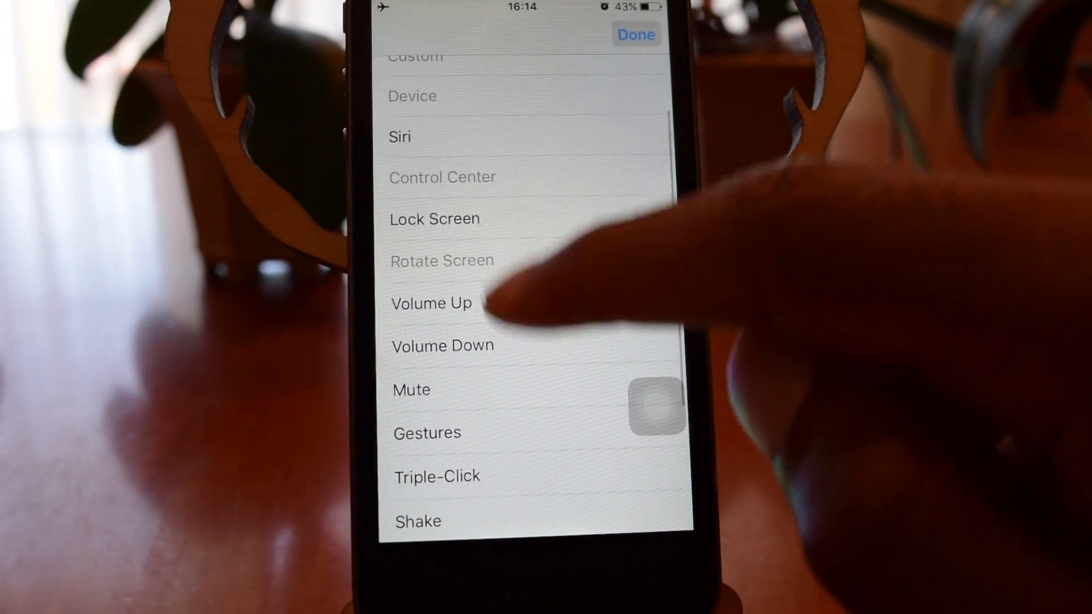
left_click(461, 136)
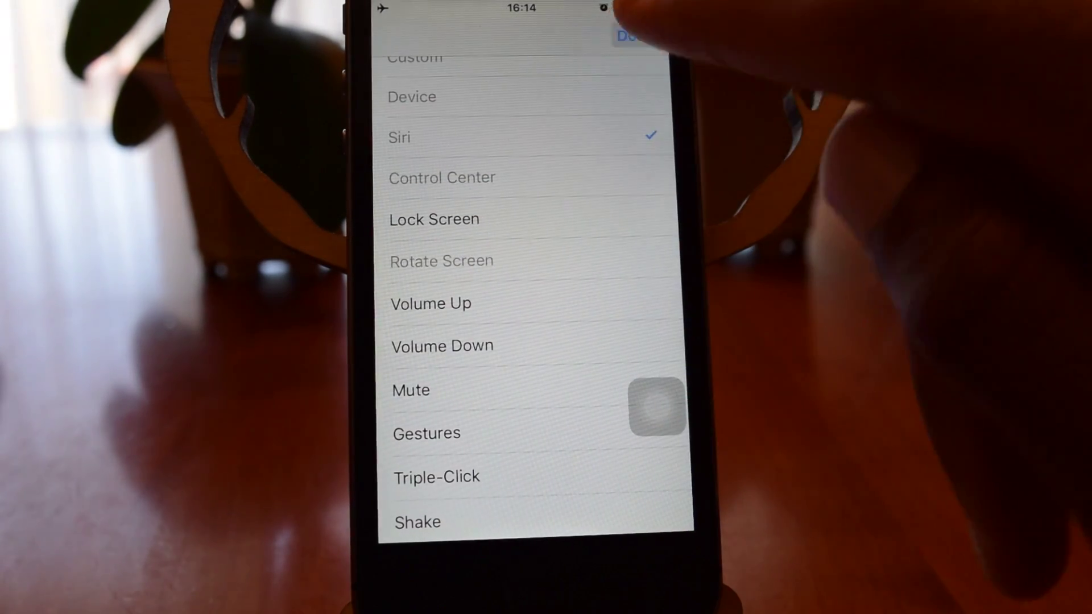
left_click(636, 35)
Step: Assign Mute to the remaining empty slot and preview the eight-icon menu
left_click(525, 247)
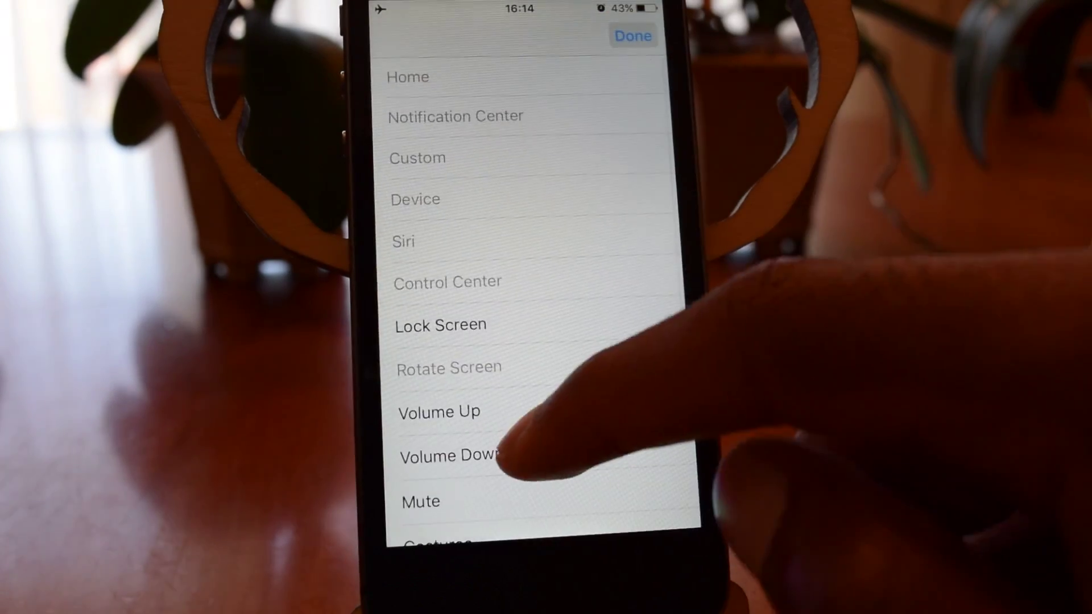
scroll(512, 384, "down", 3)
left_click(466, 336)
left_click(636, 35)
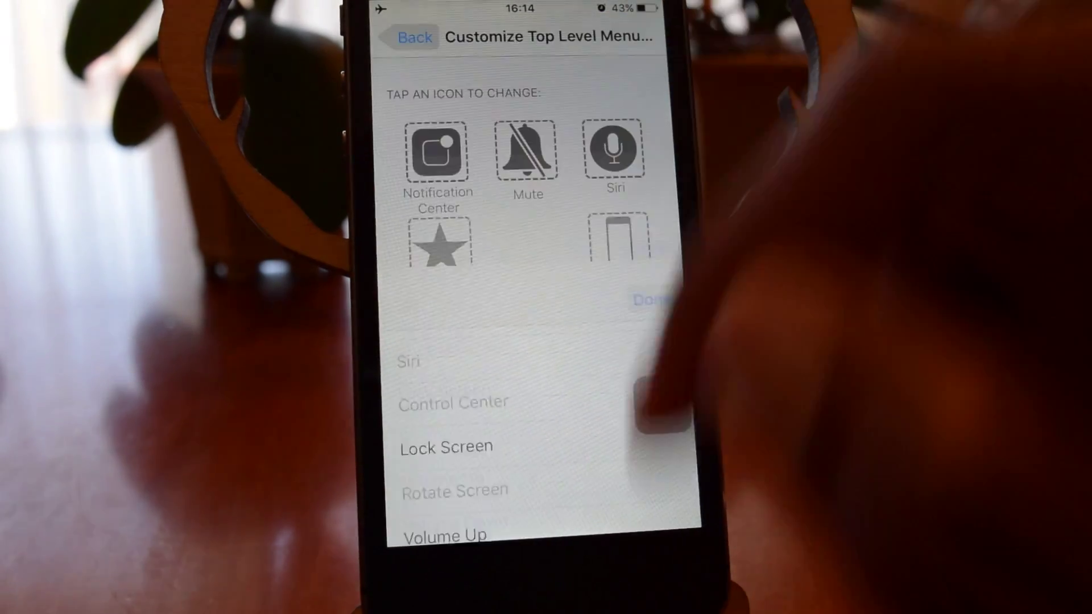
left_click(657, 406)
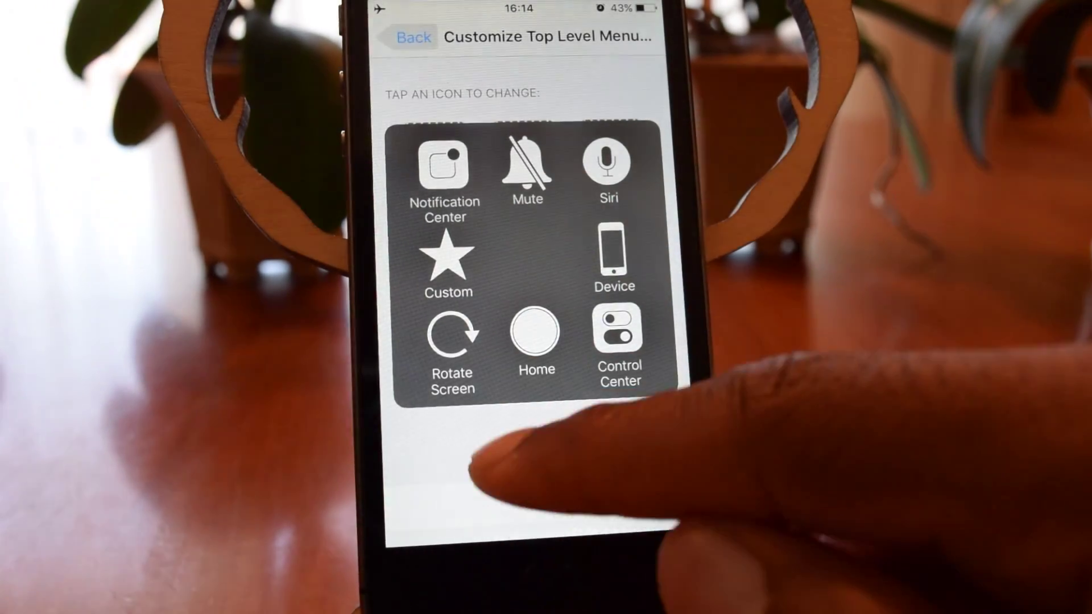
Step: Cut the menu to six icons, reset it to defaults, and preview the menu with Siri restored
left_click(487, 466)
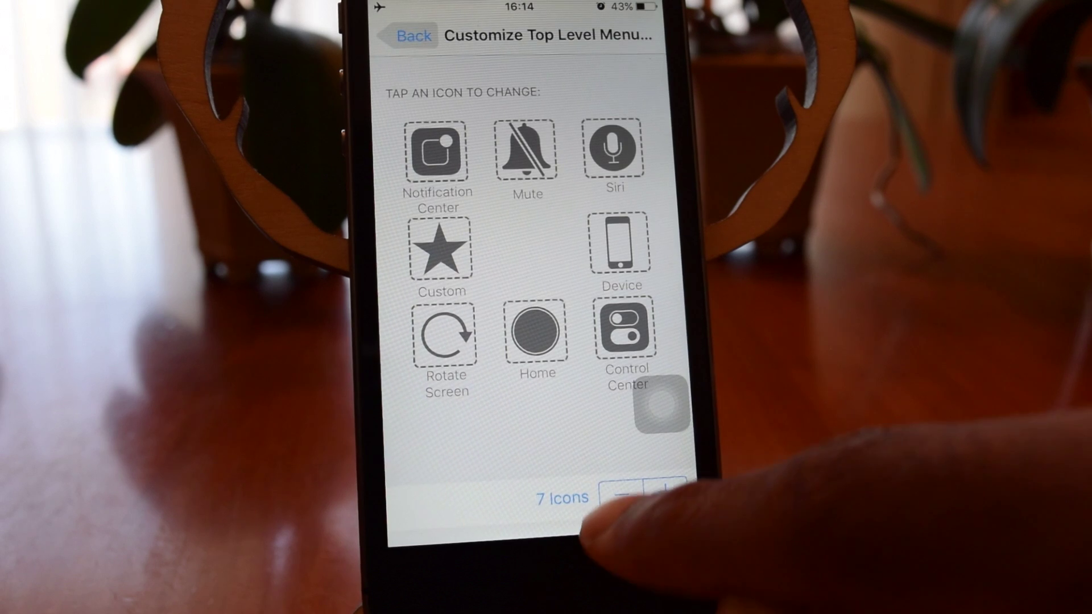
left_click(621, 492)
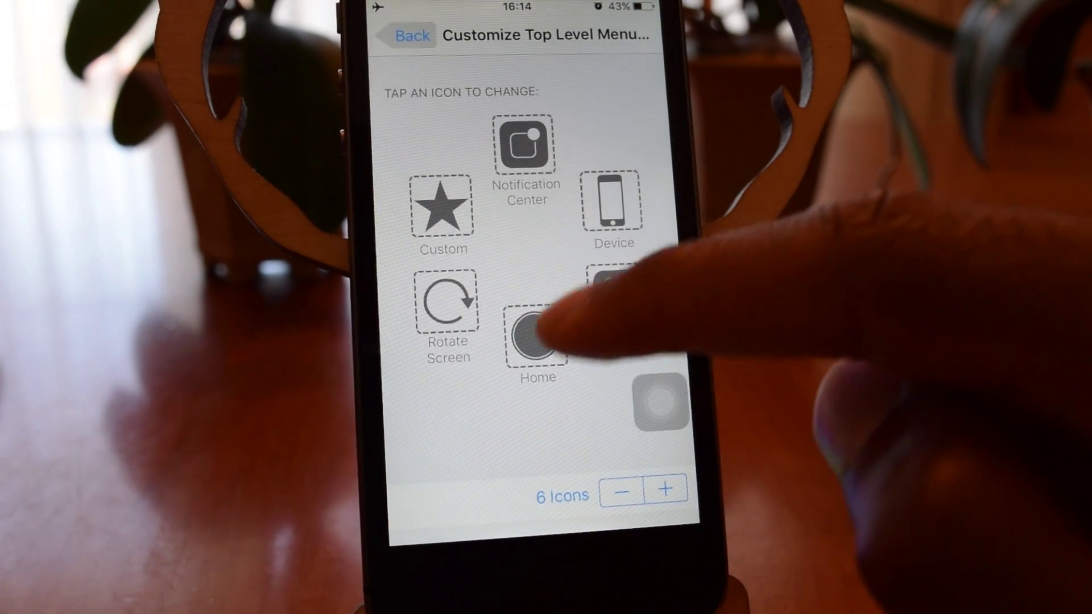
scroll(549, 390, "down", 2)
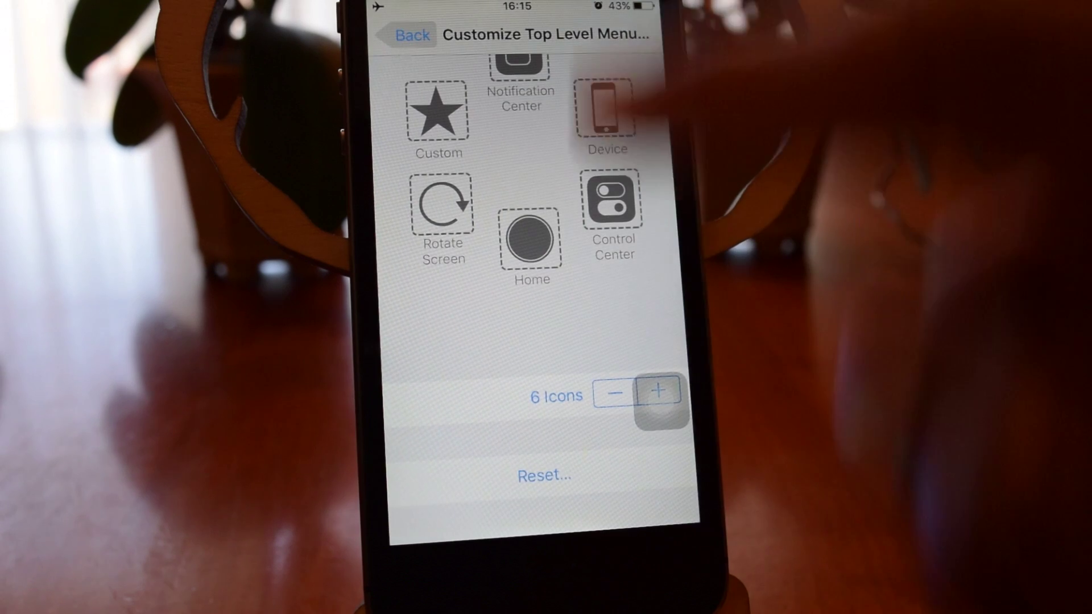
left_click(542, 475)
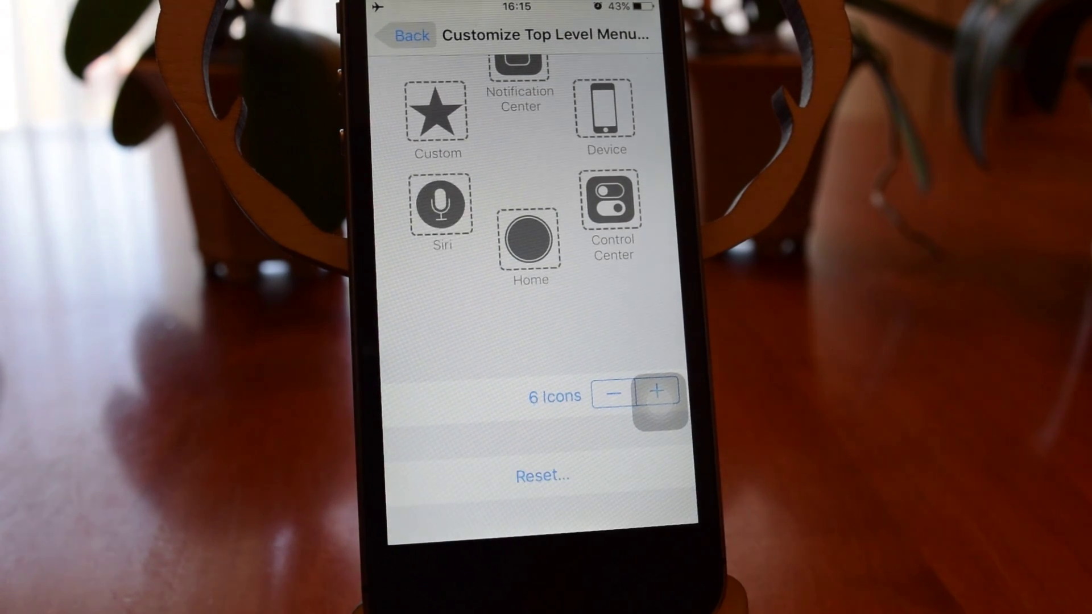
left_click_drag(657, 305, 589, 367)
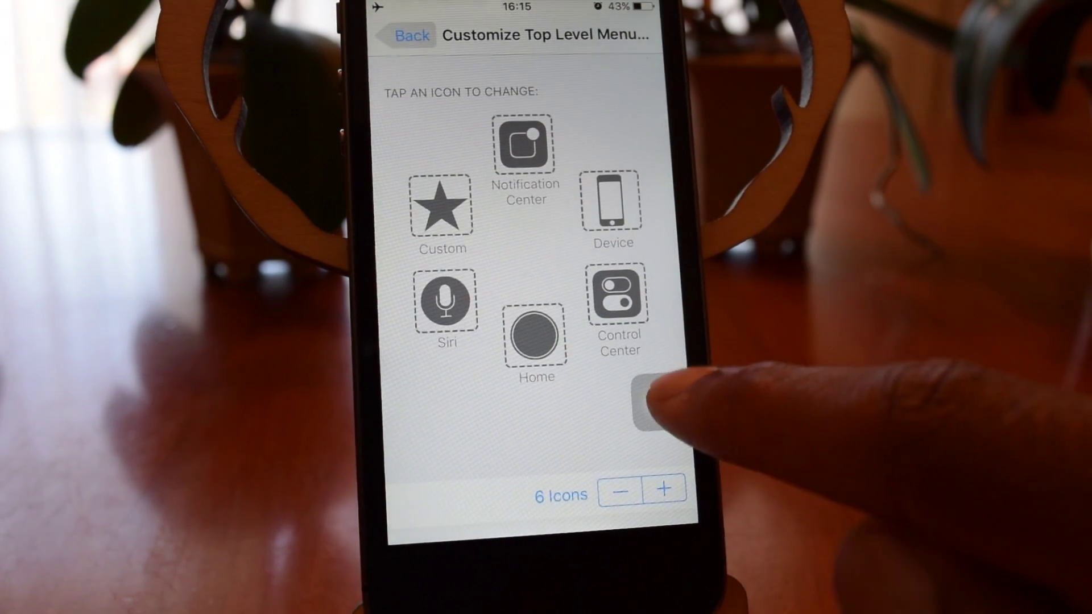
left_click(654, 399)
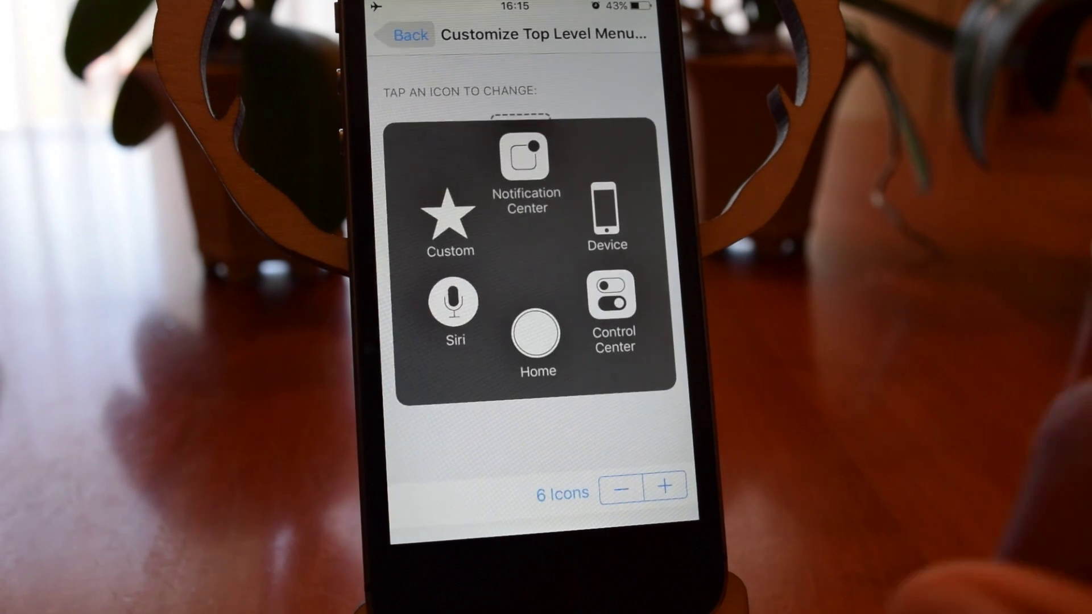